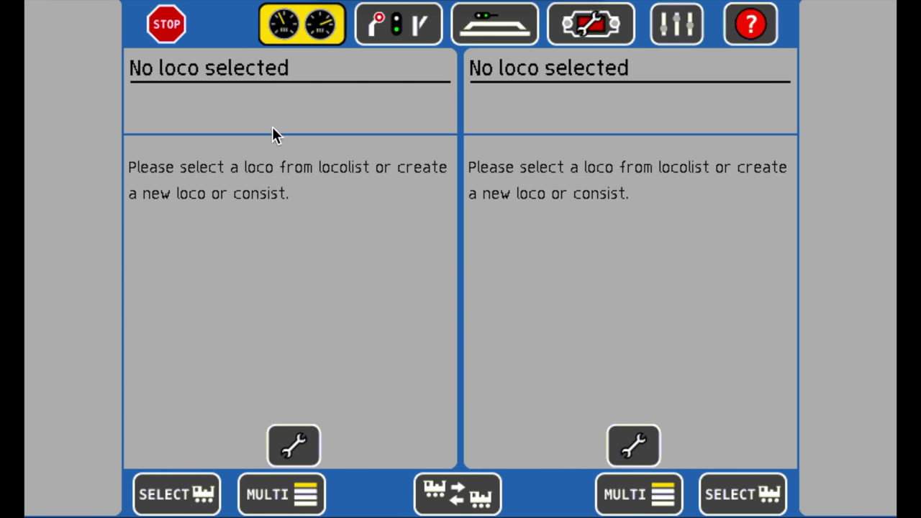
Step: Turn track power on and start creating a new loco manually from the left controller's loco options
{"action": "left_click", "coordinate": [170, 28]}
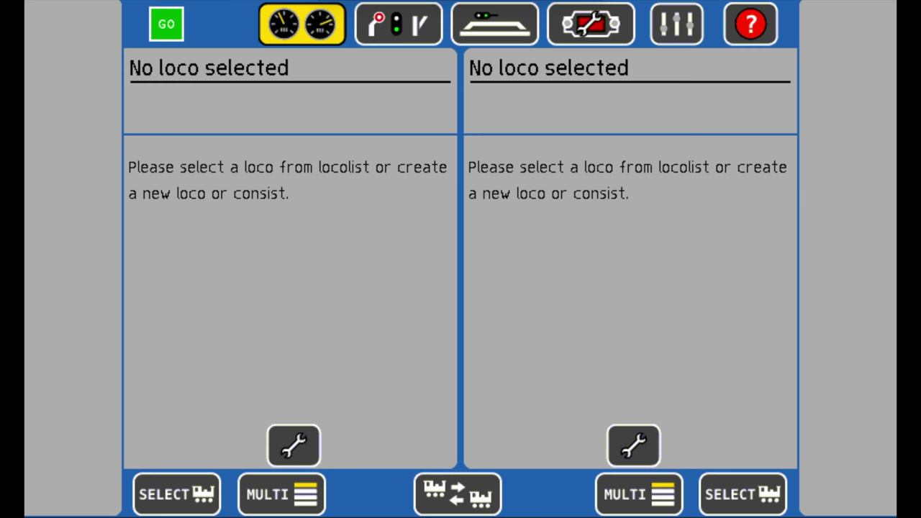
{"action": "left_click", "coordinate": [294, 448]}
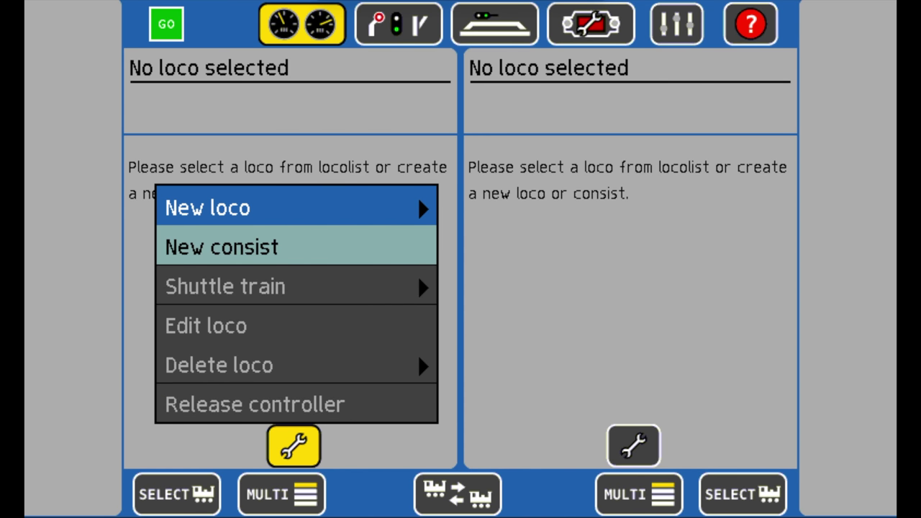
{"action": "left_click", "coordinate": [288, 208]}
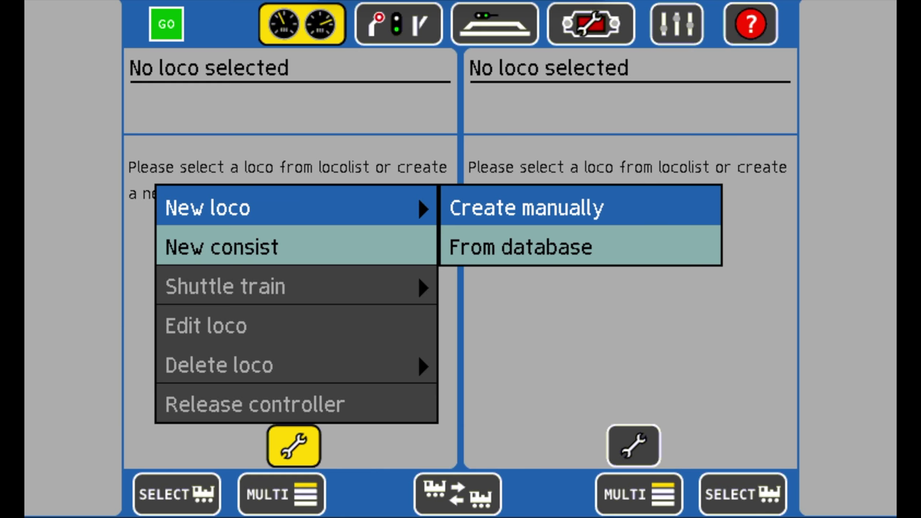
{"action": "left_click", "coordinate": [558, 208]}
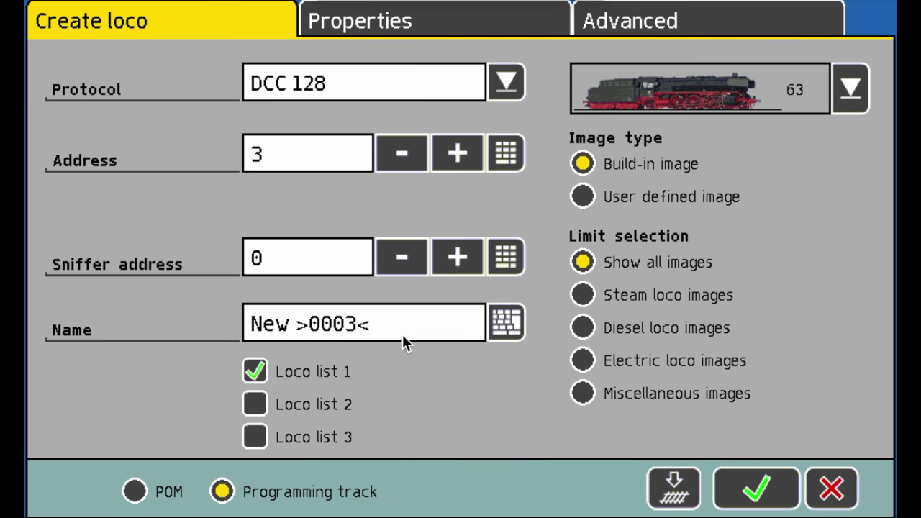
Step: Browse the Advanced drive, function mapping and sound pages, then start reading the decoder from Global settings
{"action": "left_click", "coordinate": [691, 24]}
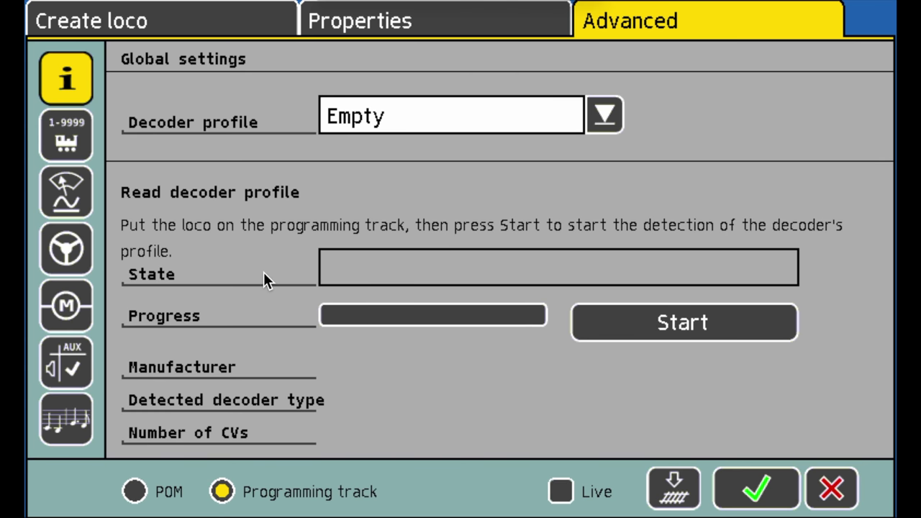
{"action": "left_click", "coordinate": [69, 247]}
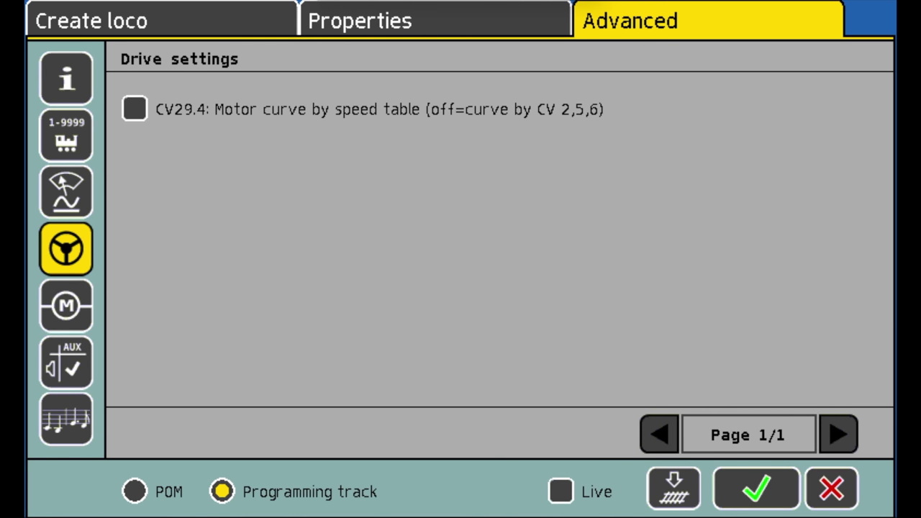
{"action": "left_click", "coordinate": [66, 363]}
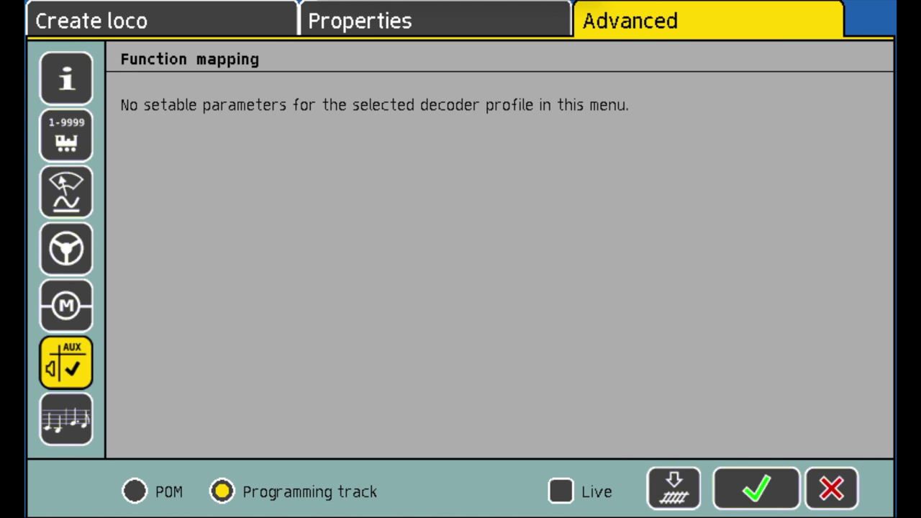
{"action": "left_click", "coordinate": [67, 418]}
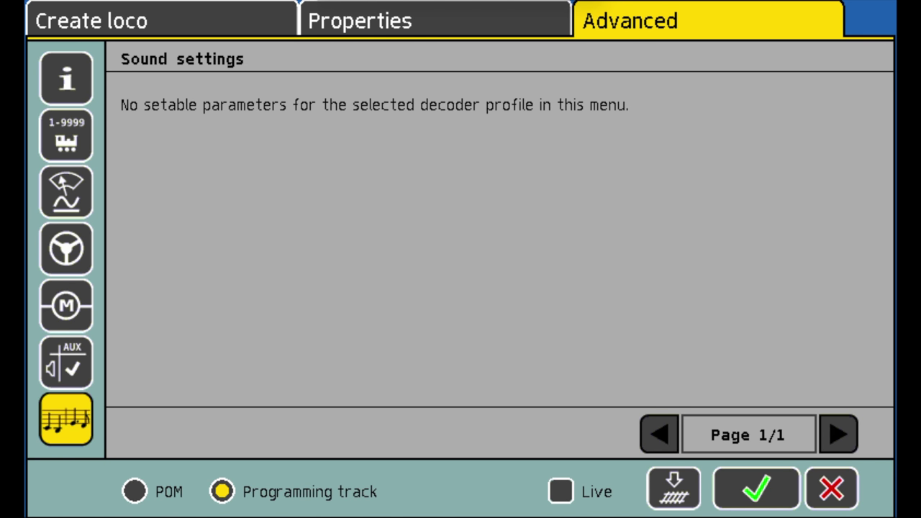
{"action": "left_click", "coordinate": [66, 78]}
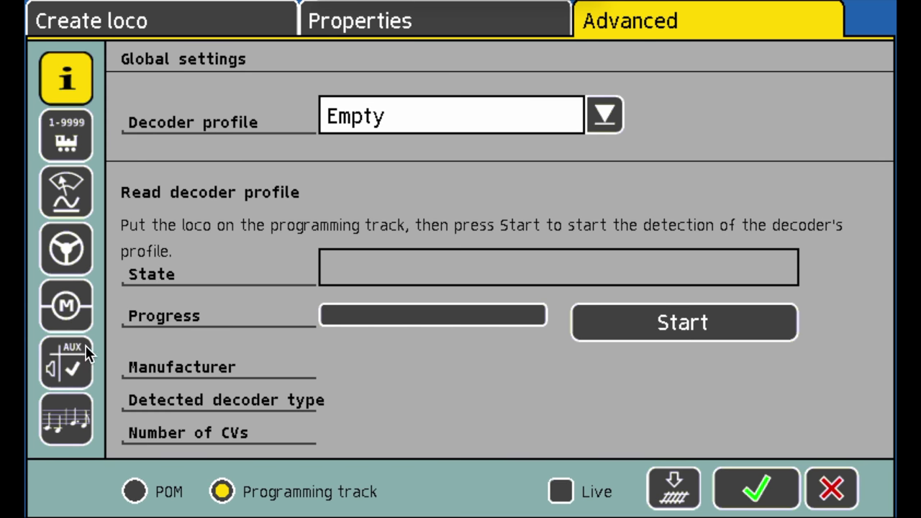
{"action": "left_click", "coordinate": [744, 322]}
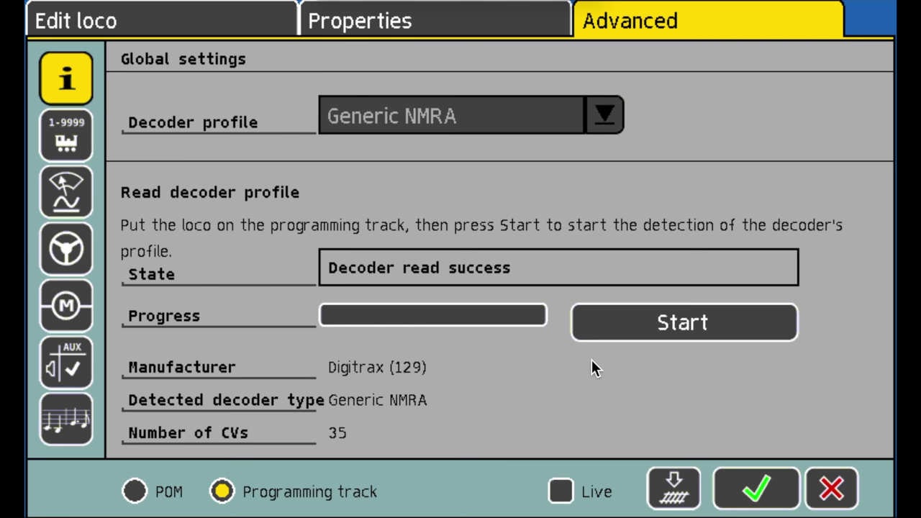
Step: Review the Drive, Sound and function mapping pages read from the Digitrax decoder, then return to Global settings
{"action": "left_click", "coordinate": [67, 247]}
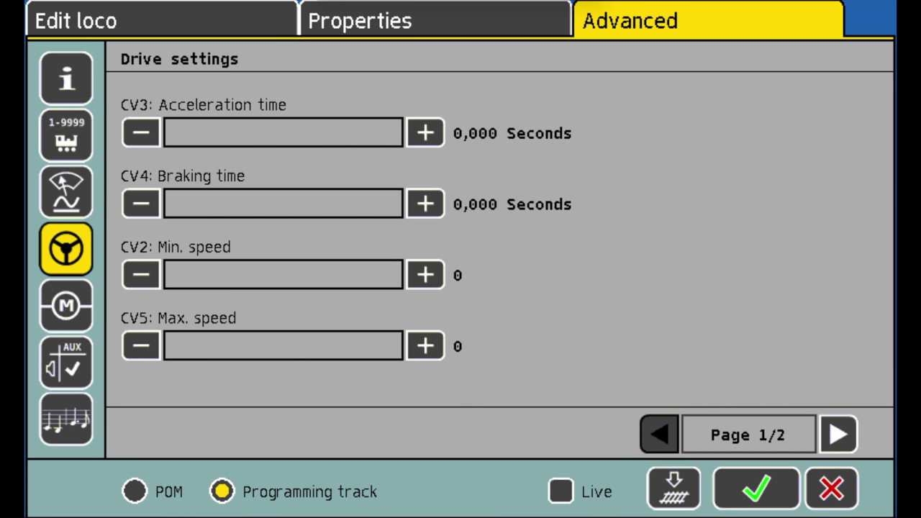
{"action": "left_click", "coordinate": [65, 419]}
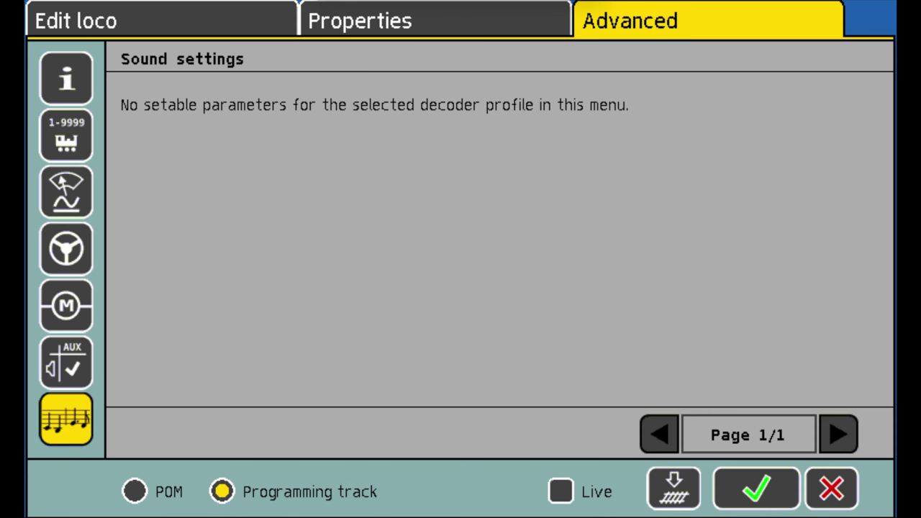
{"action": "left_click", "coordinate": [65, 361]}
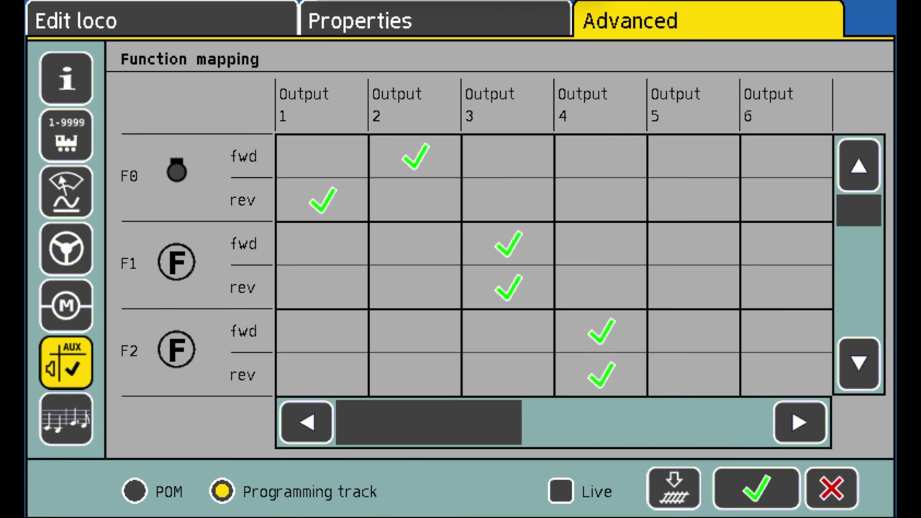
{"action": "left_click", "coordinate": [66, 77]}
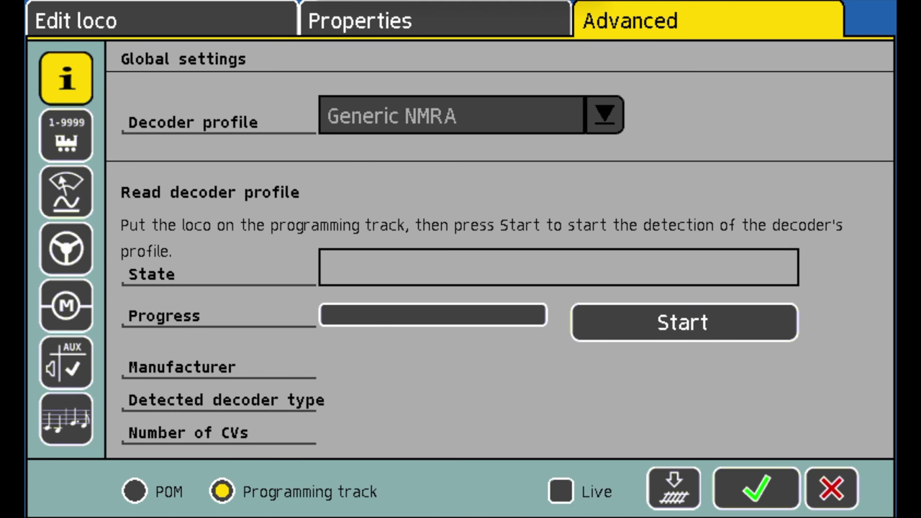
Step: On the Edit loco page, replace address 3 with 250
{"action": "left_click", "coordinate": [76, 21]}
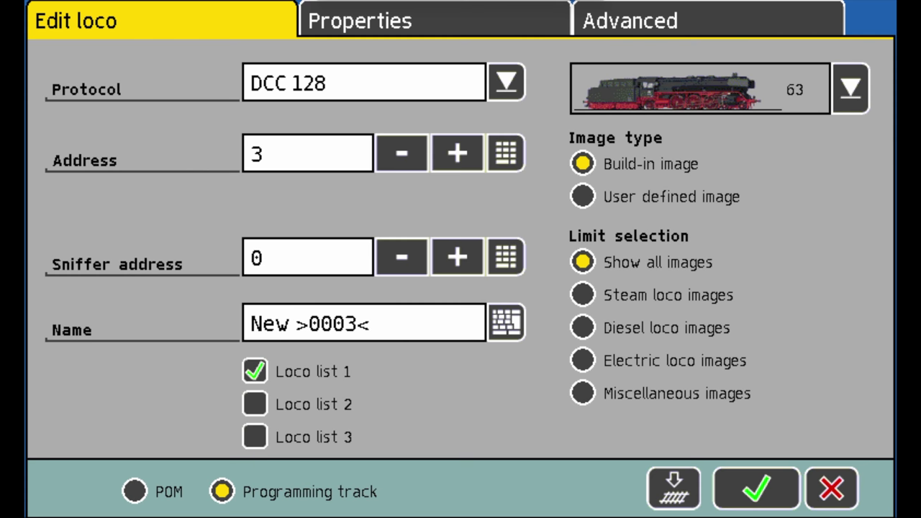
{"action": "left_click", "coordinate": [505, 153]}
{"action": "key", "text": "BackSpace"}
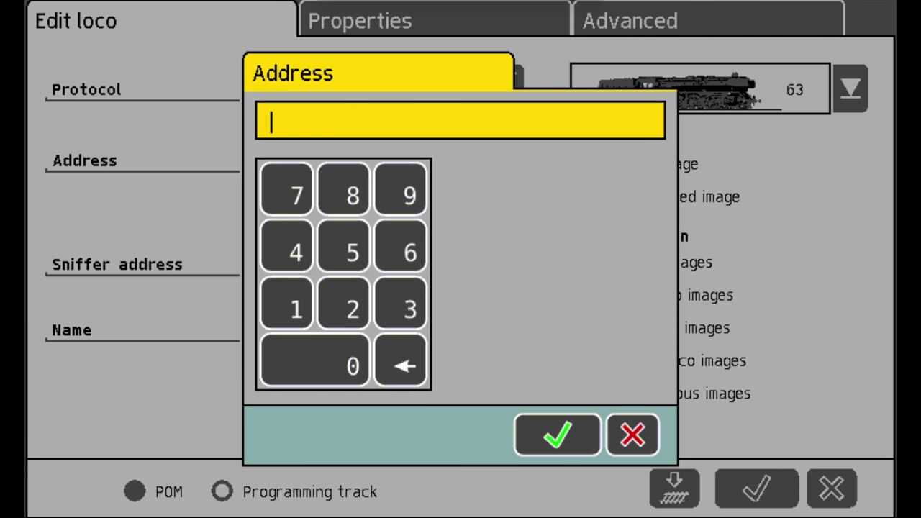
{"action": "type", "text": "250"}
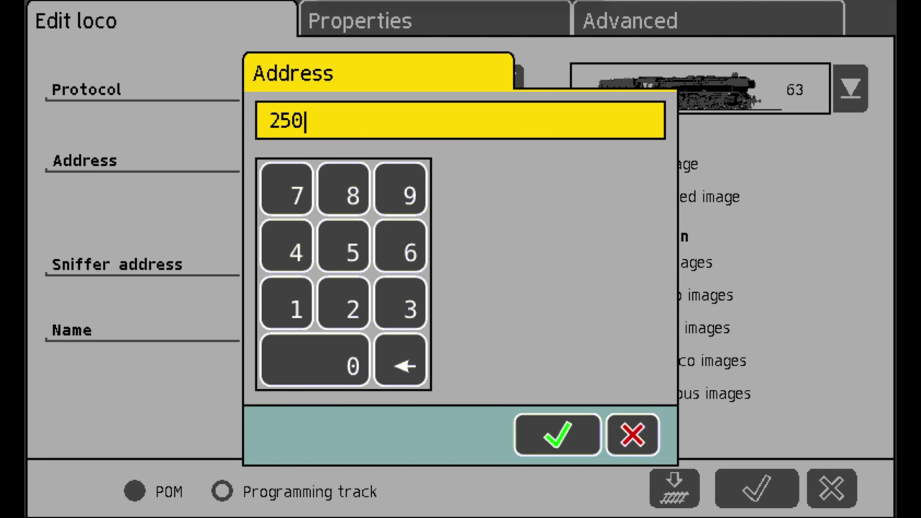
{"action": "key", "text": "Return"}
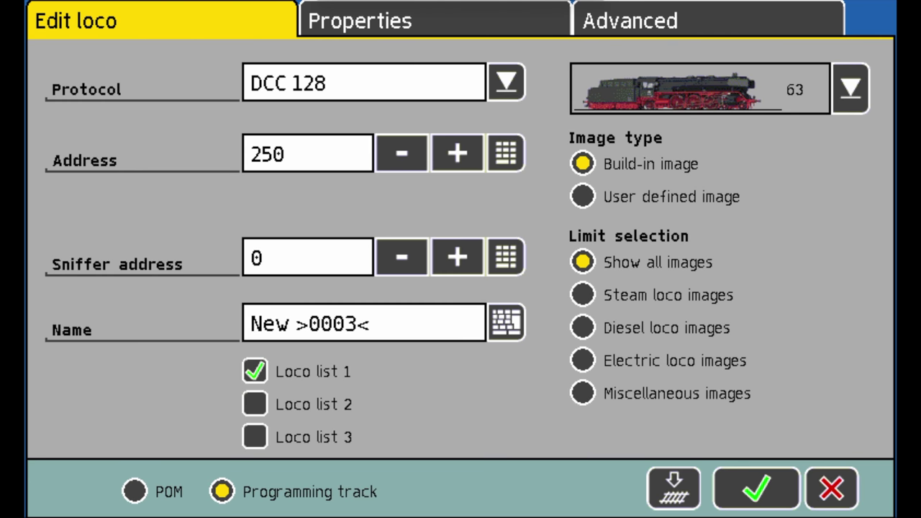
Step: Rename the loco 'CN RDC-2 #250' and write the settings to the decoder on the programming track
{"action": "left_click", "coordinate": [507, 323]}
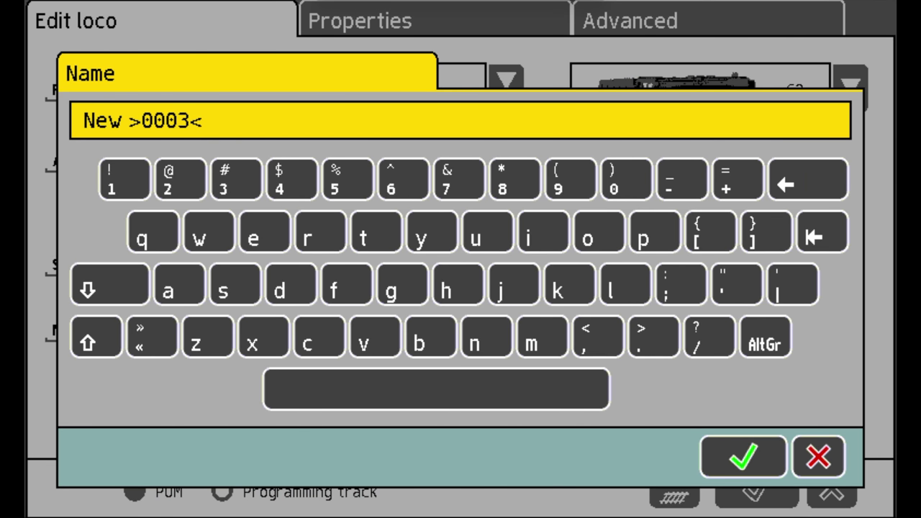
{"action": "key", "text": "BackSpace"}
{"action": "key", "text": "BackSpace"}
{"action": "key", "text": "BackSpace"}
{"action": "key", "text": "BackSpace"}
{"action": "key", "text": "BackSpace"}
{"action": "key", "text": "BackSpace"}
{"action": "key", "text": "BackSpace"}
{"action": "key", "text": "BackSpace"}
{"action": "key", "text": "BackSpace"}
{"action": "key", "text": "BackSpace"}
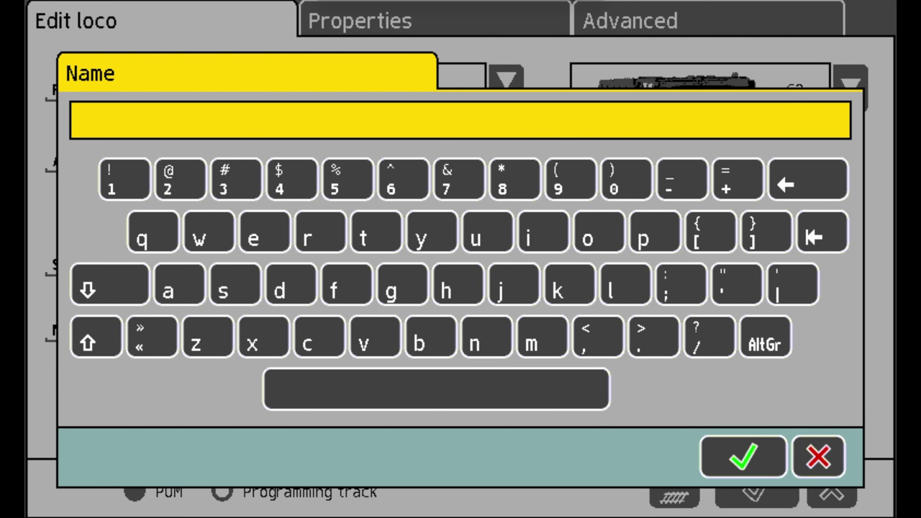
{"action": "type", "text": "CN RD"}
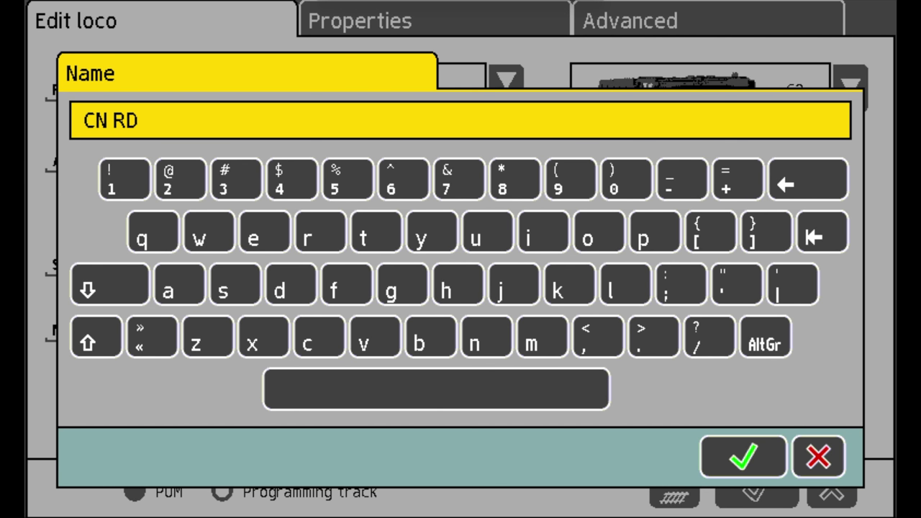
{"action": "type", "text": "C-2 #250"}
{"action": "left_click", "coordinate": [743, 456]}
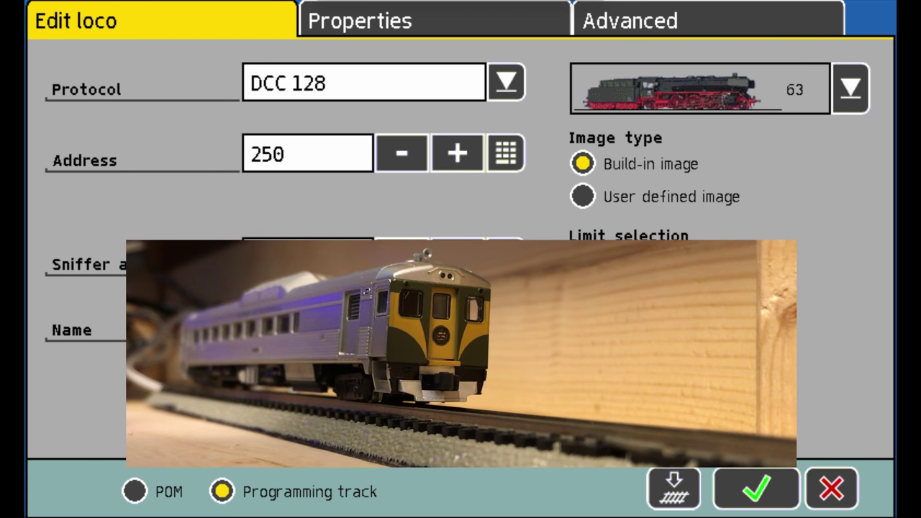
{"action": "left_click", "coordinate": [689, 494]}
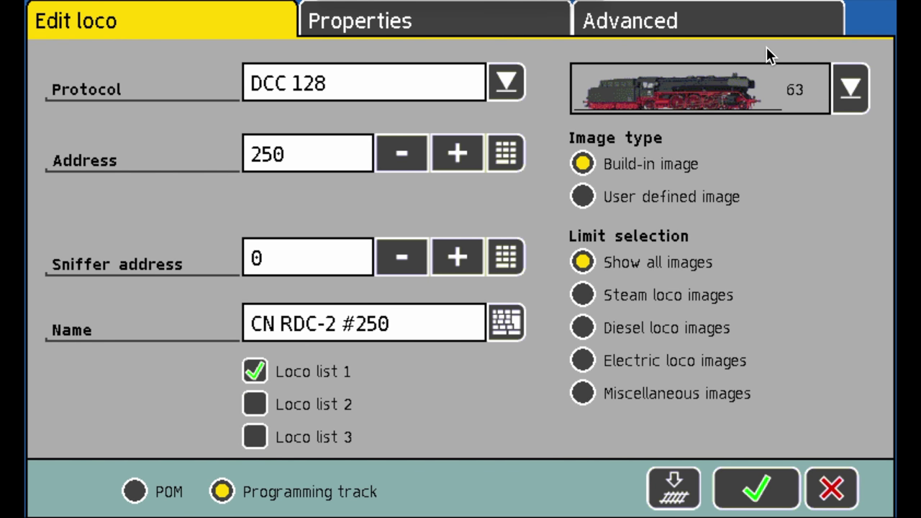
Step: Assign user-defined picture 23, the RDC railcar, and save loco CN RDC-2 #250
{"action": "left_click", "coordinate": [582, 196]}
{"action": "left_click", "coordinate": [849, 88]}
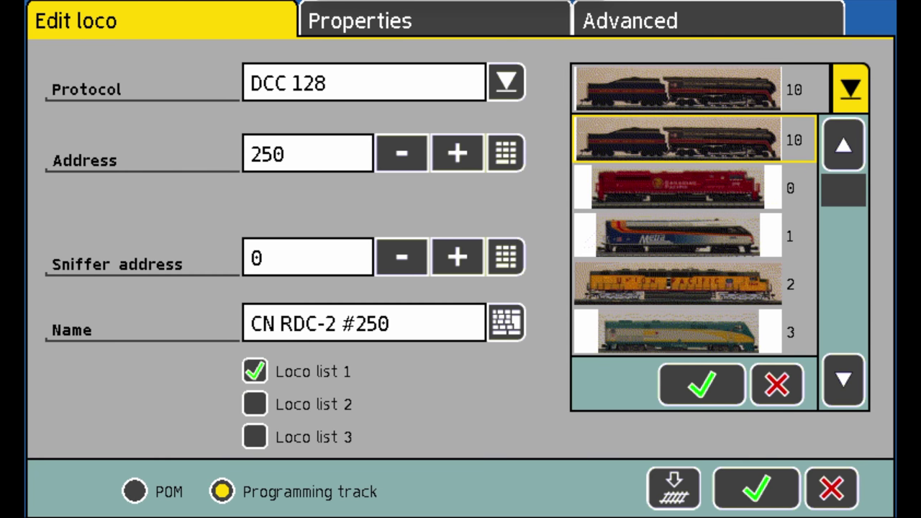
{"action": "left_click", "coordinate": [843, 380]}
{"action": "left_click", "coordinate": [844, 380]}
{"action": "left_click", "coordinate": [843, 380]}
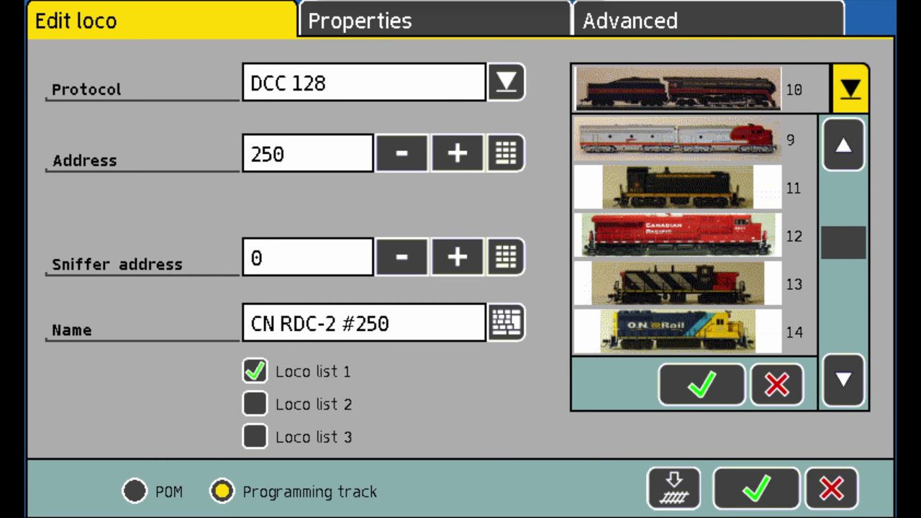
{"action": "left_click", "coordinate": [843, 380]}
{"action": "left_click", "coordinate": [843, 380]}
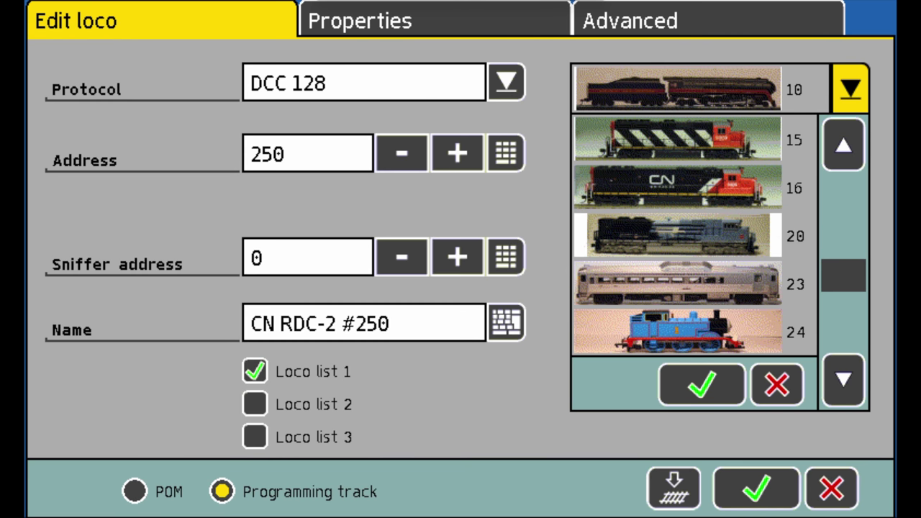
{"action": "left_click", "coordinate": [676, 284]}
{"action": "left_click", "coordinate": [702, 384]}
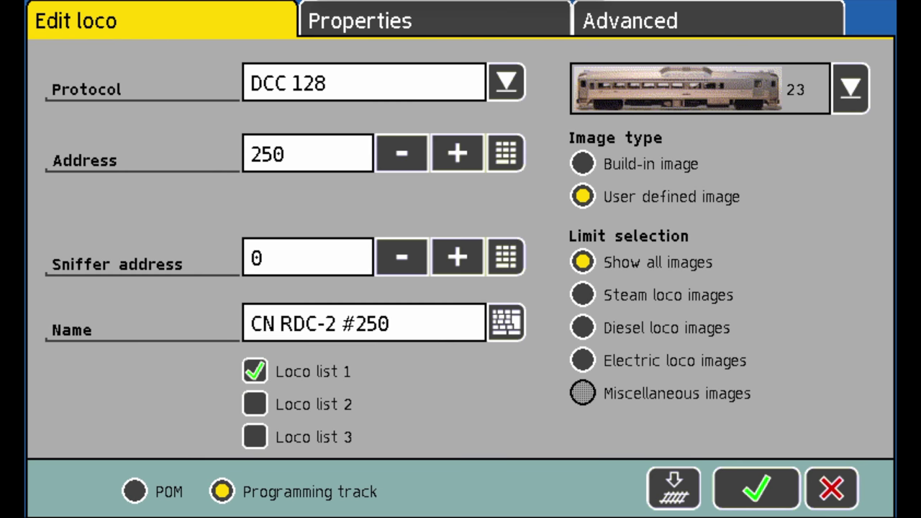
{"action": "left_click", "coordinate": [756, 489]}
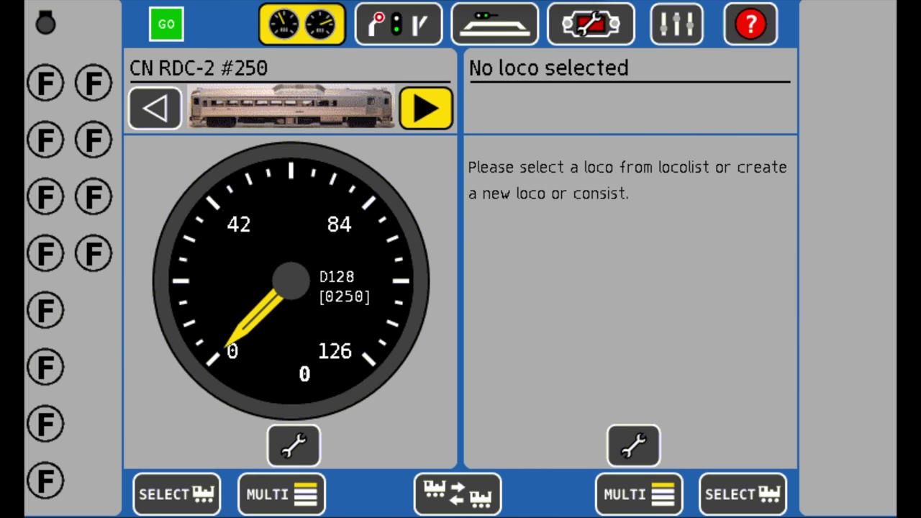